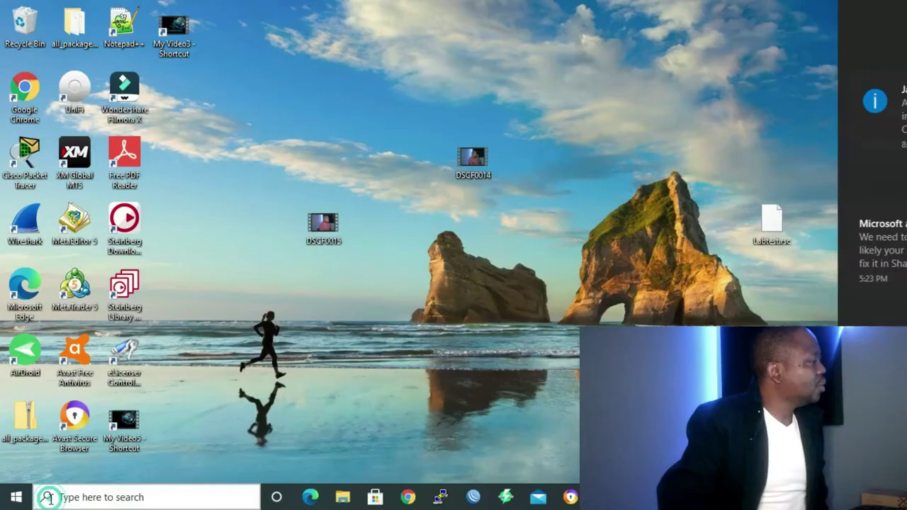
# Run ipconfig in Command Prompt to confirm IPv4 192.168.88.254 and gateway 192.168.88.1, then close it.
pyautogui.click(48, 497)
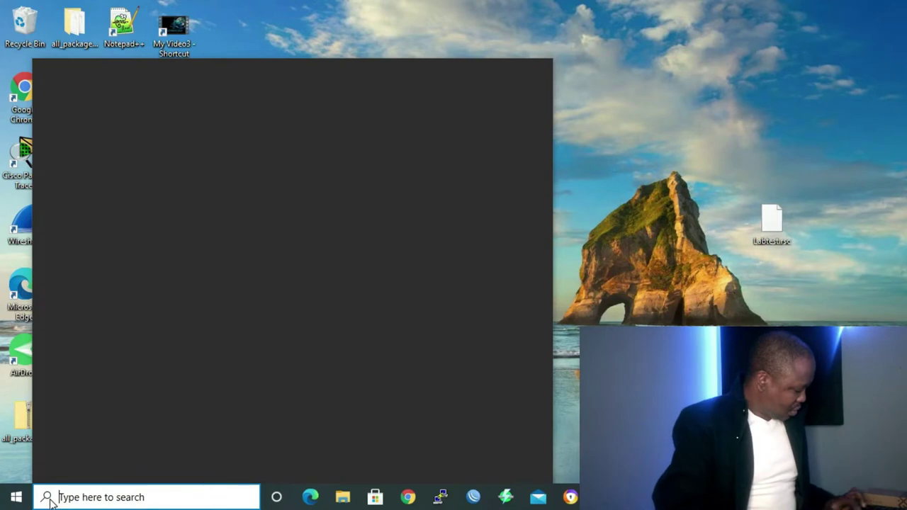
pyautogui.write('cmd')
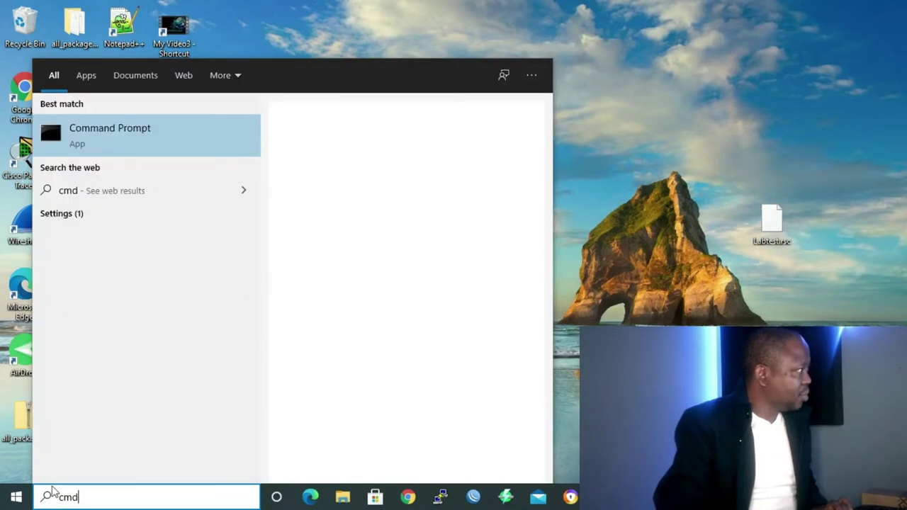
pyautogui.click(94, 138)
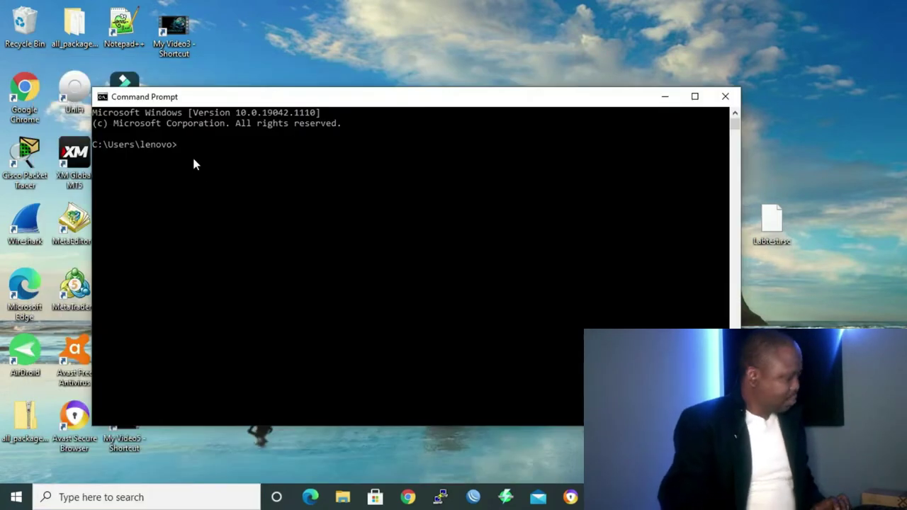
pyautogui.write('ipconfig')
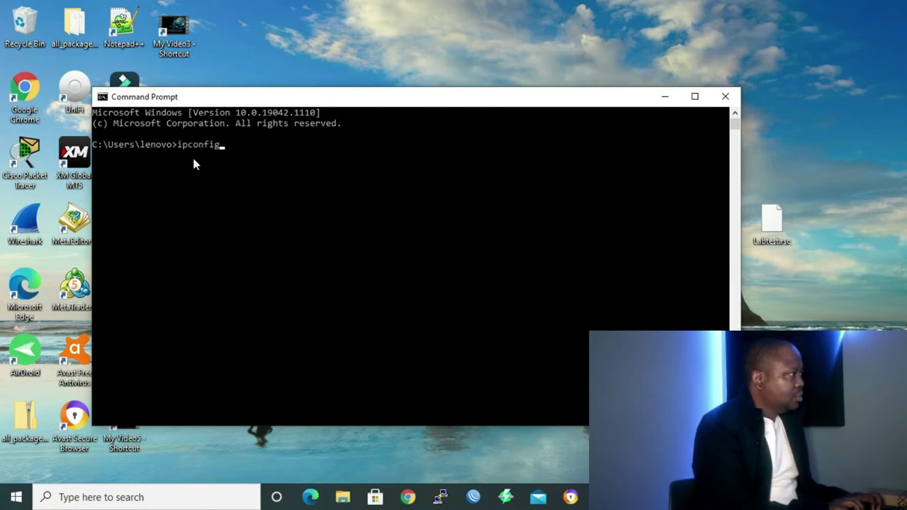
pyautogui.press('Return')
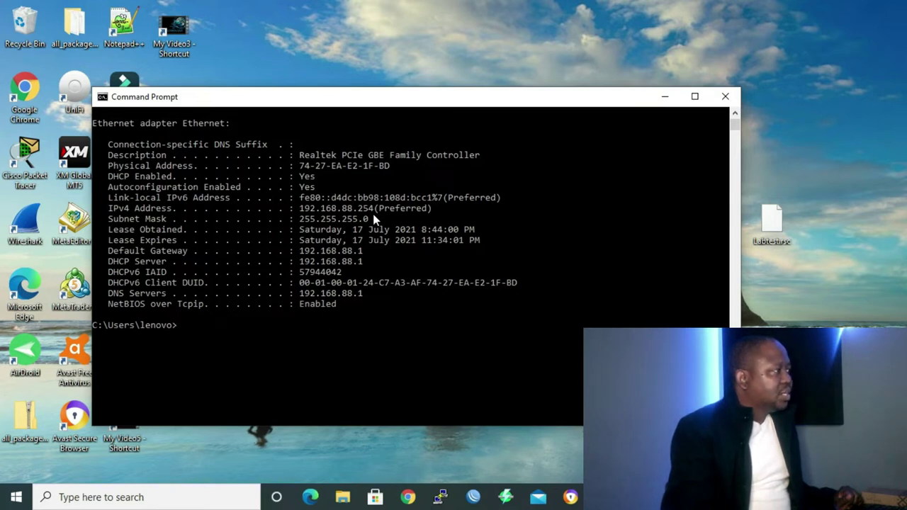
pyautogui.click(733, 99)
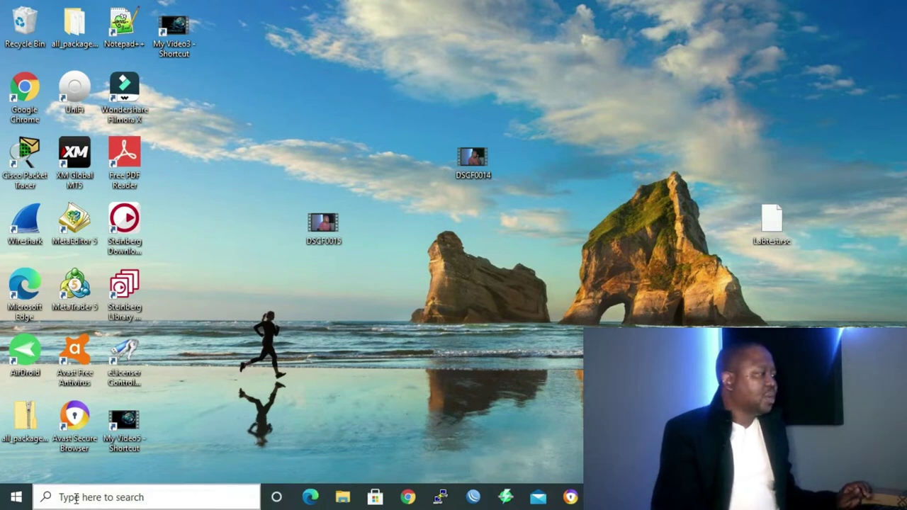
# Load WebFig at 192.168.88.1 in Chrome and go to the Quick Set page.
pyautogui.click(408, 499)
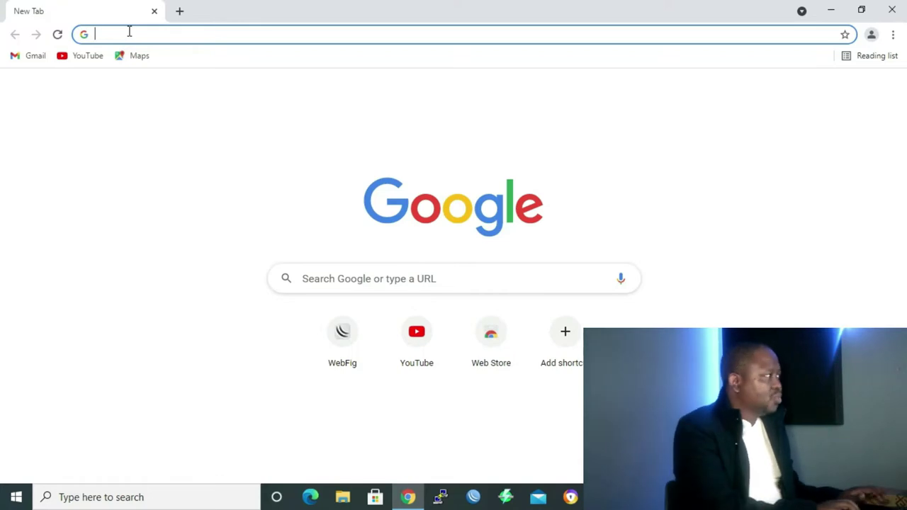
pyautogui.write('192.168.88.1')
pyautogui.press('Return')
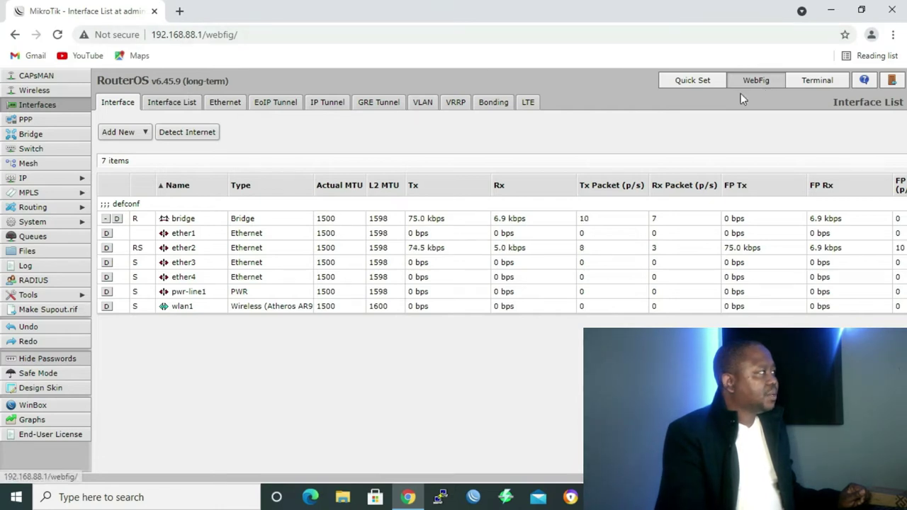
pyautogui.click(699, 84)
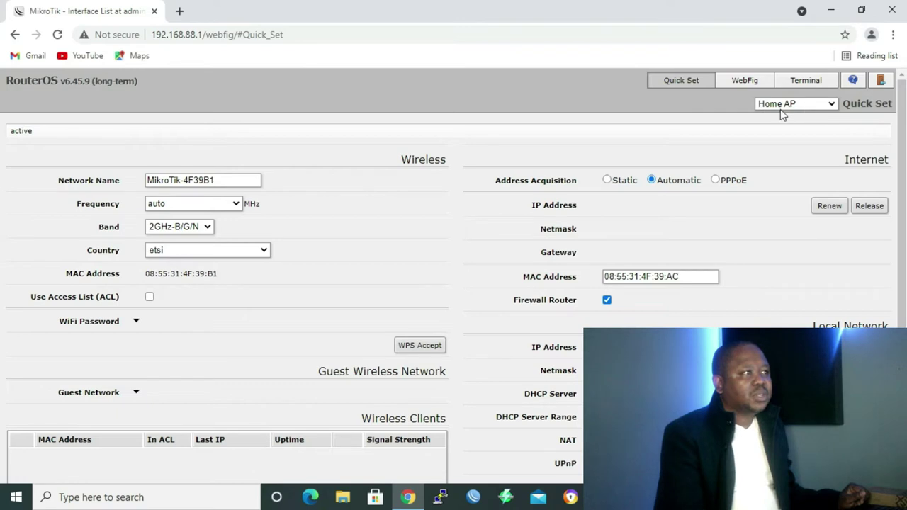
# Review the Quick Set mode options while leaving Home AP selected.
pyautogui.click(832, 104)
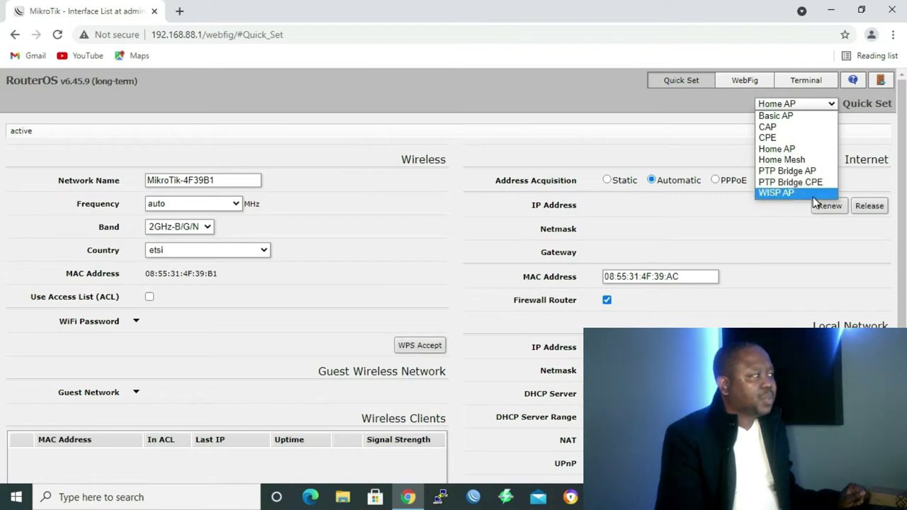
pyautogui.click(797, 154)
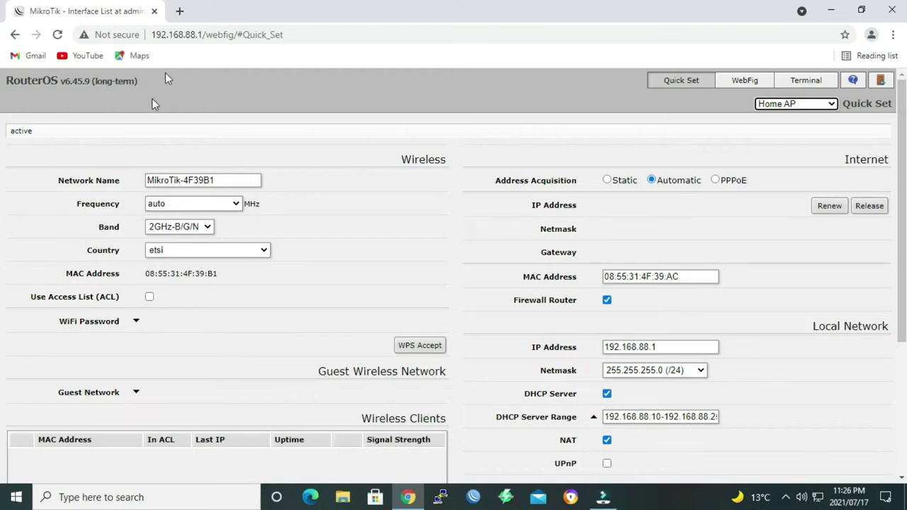
pyautogui.click(234, 250)
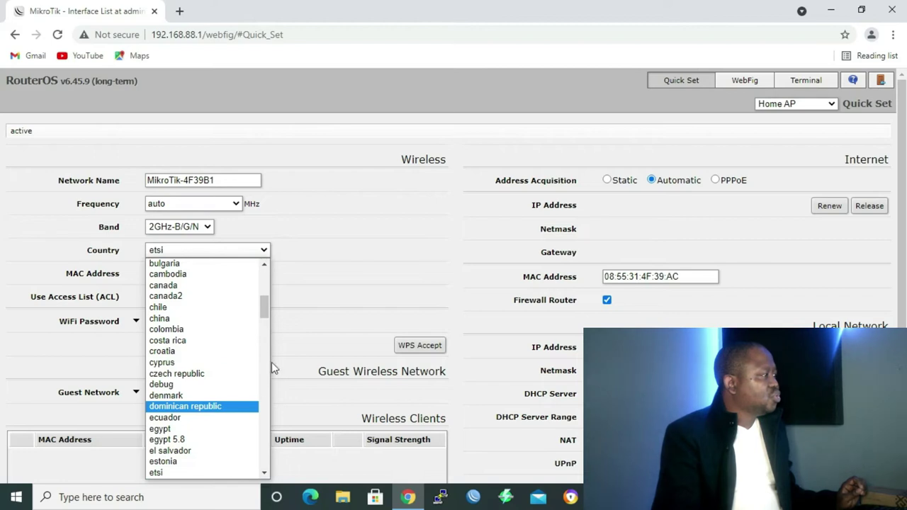
# Change the wireless country from etsi to south africa.
pyautogui.moveTo(264, 306); pyautogui.dragTo(275, 434)
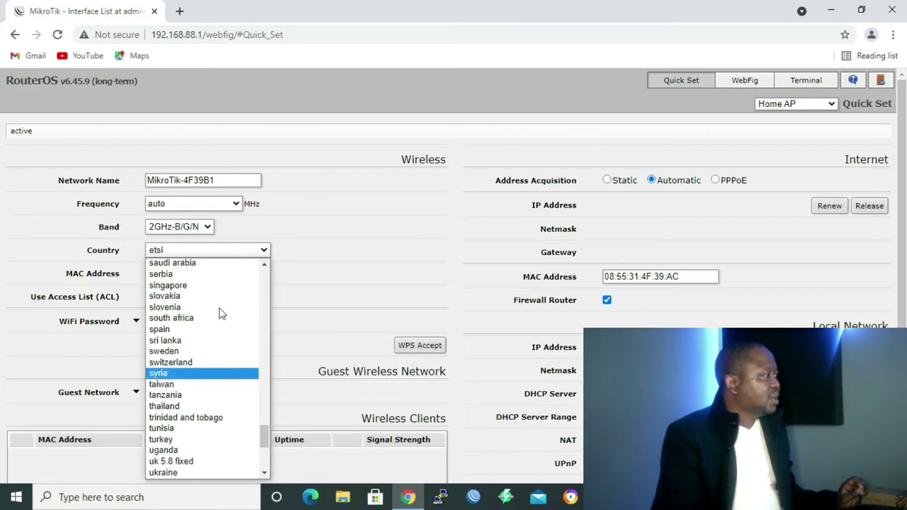
pyautogui.click(223, 318)
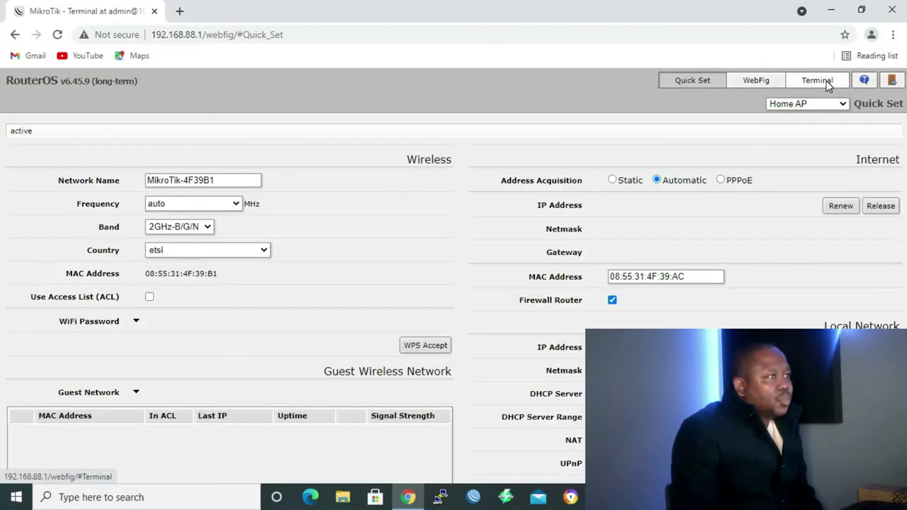
pyautogui.click(826, 82)
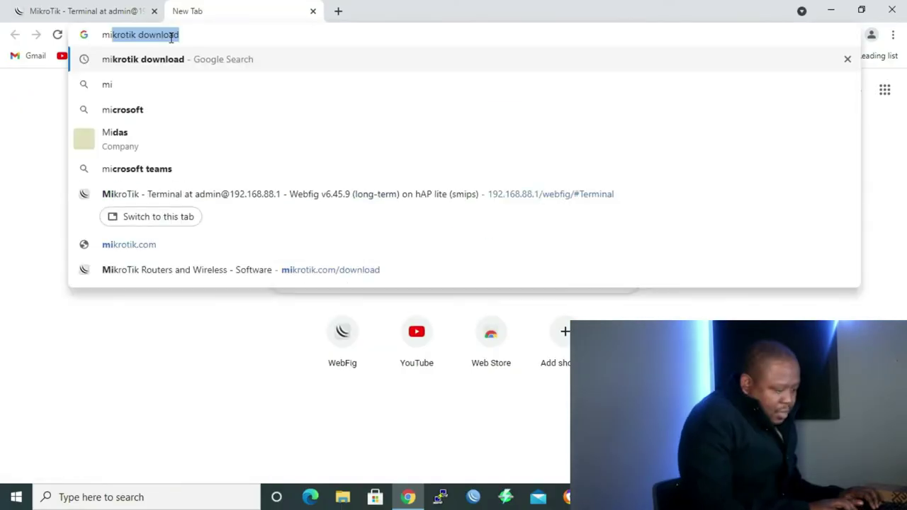
# Find mikrotik.com's software download page and show the WinBox 3.28 64-bit and 32-bit downloads.
pyautogui.press('Return')
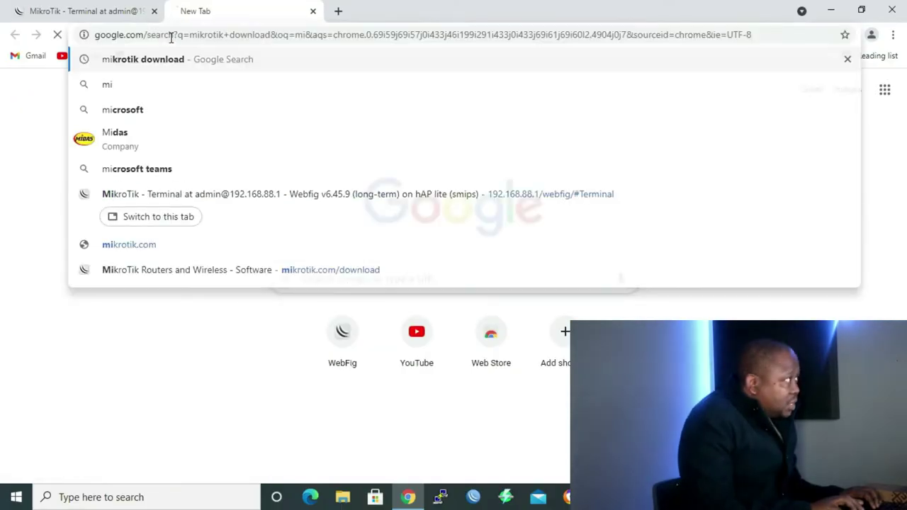
pyautogui.click(205, 216)
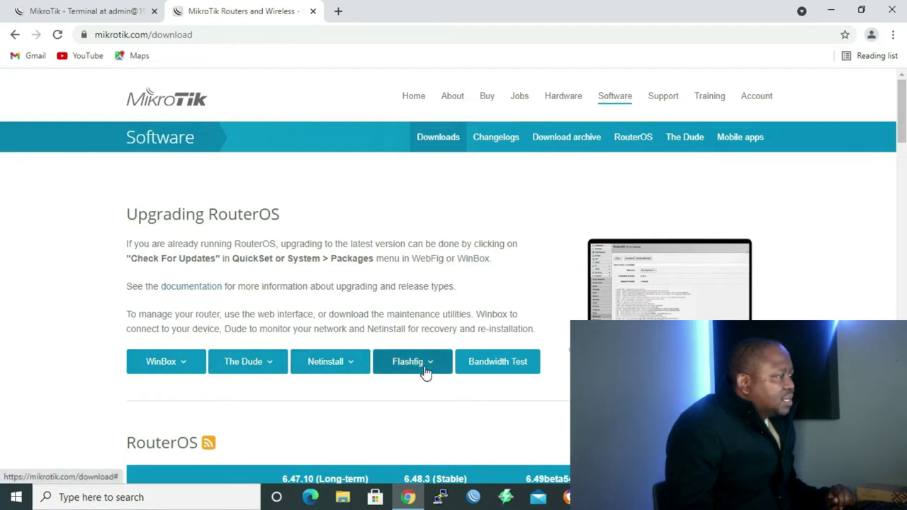
pyautogui.click(183, 367)
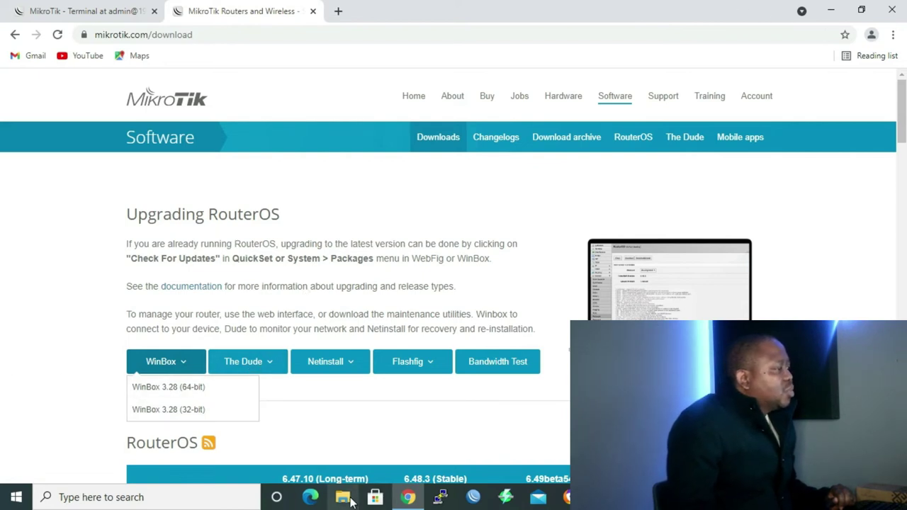
pyautogui.click(343, 498)
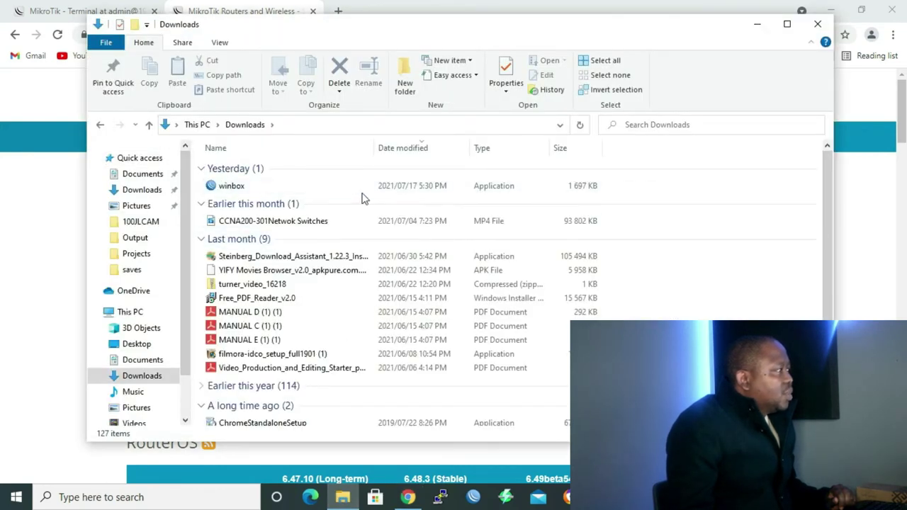
# Run winbox.exe from the Downloads folder.
pyautogui.doubleClick(221, 188)
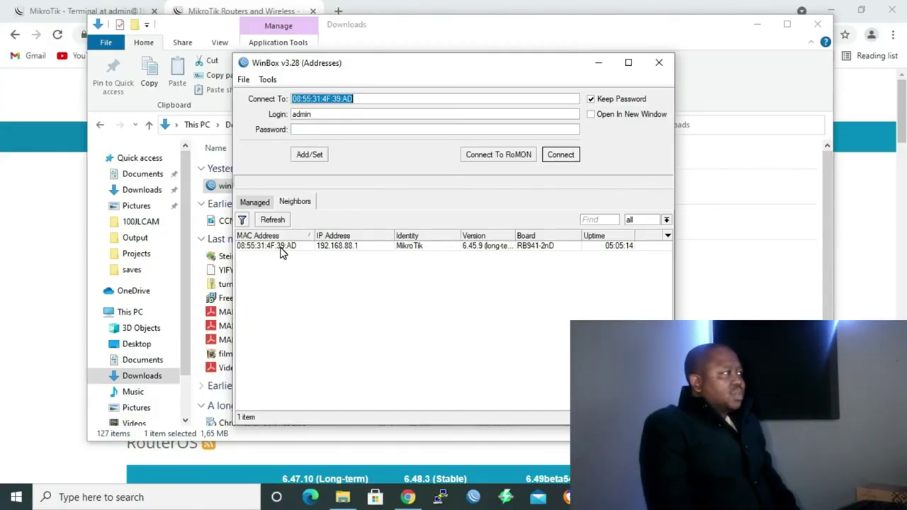
# Connect to the router by MAC address as admin and maximize the session window.
pyautogui.click(367, 101)
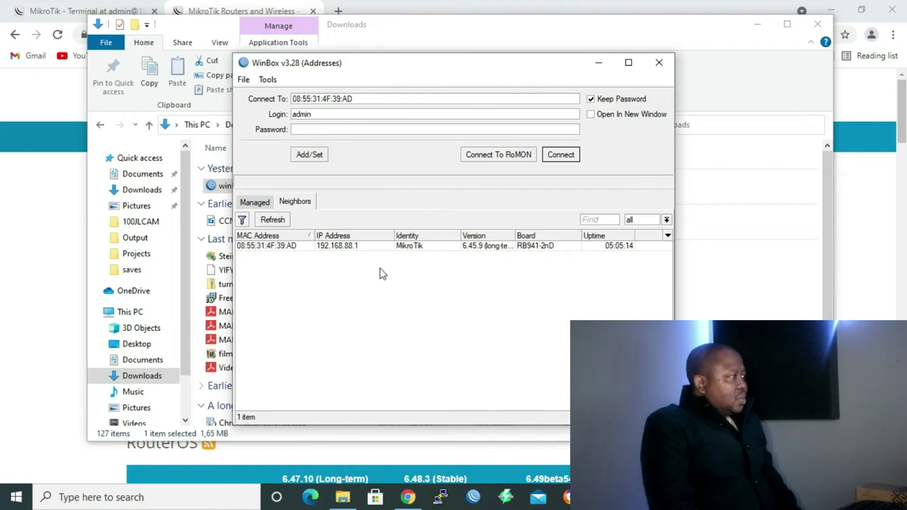
pyautogui.click(560, 156)
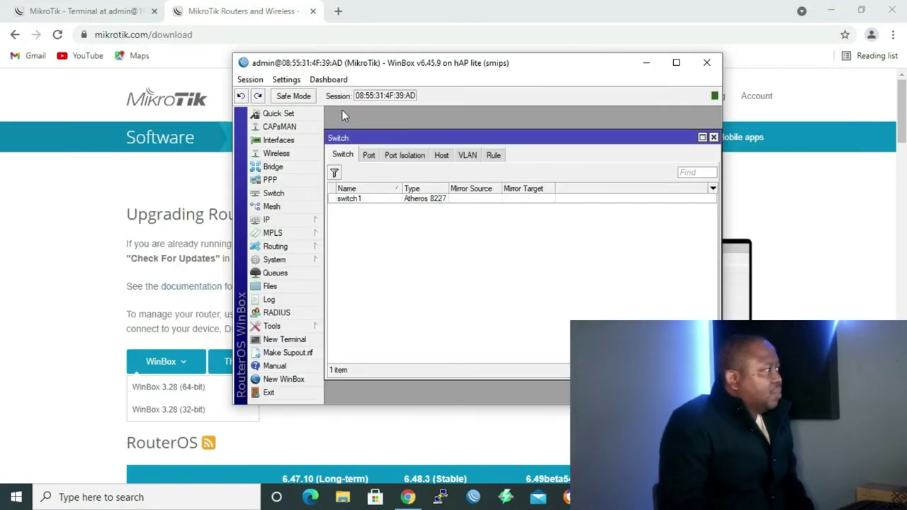
pyautogui.click(677, 64)
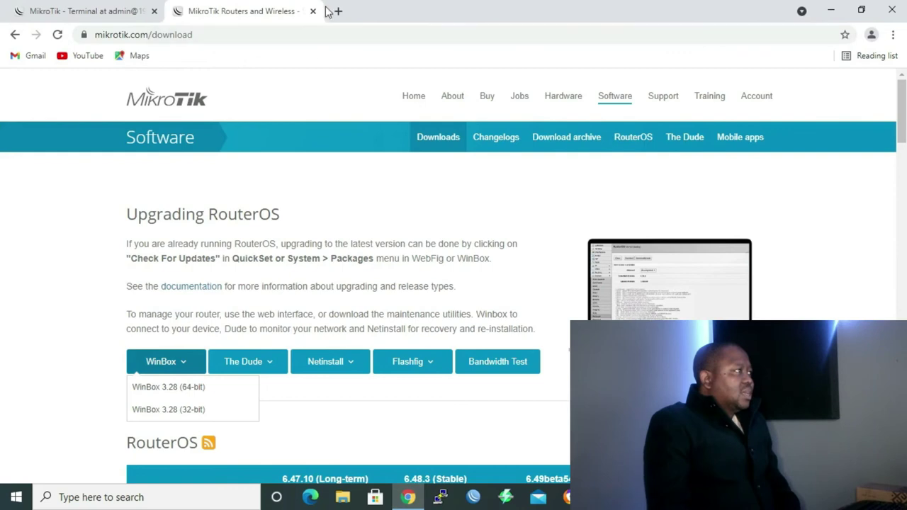
# Search 'putty download' and start Softonic's free PuTTY 0.75 download.
pyautogui.click(337, 11)
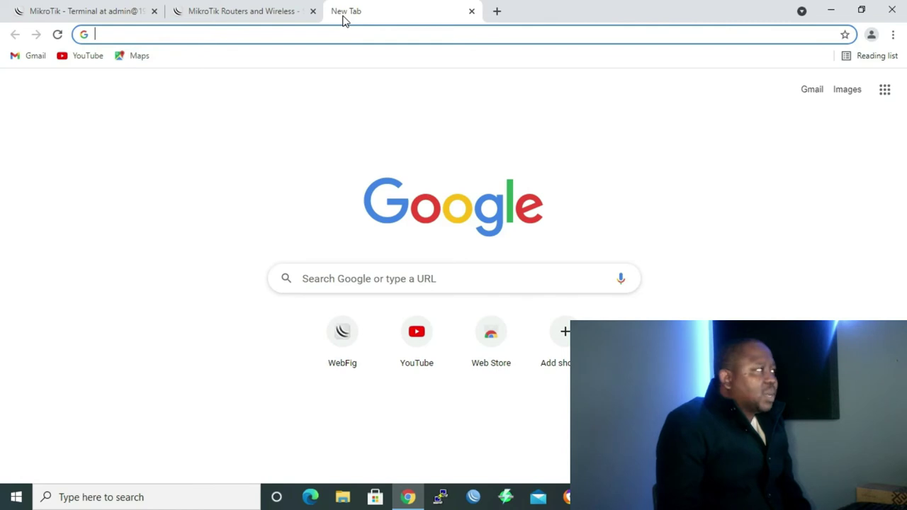
pyautogui.write('putty download')
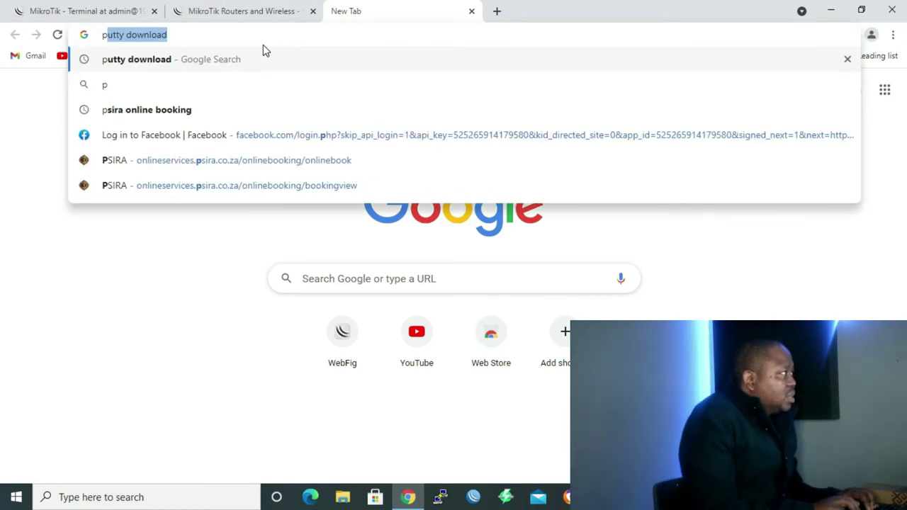
pyautogui.press('Return')
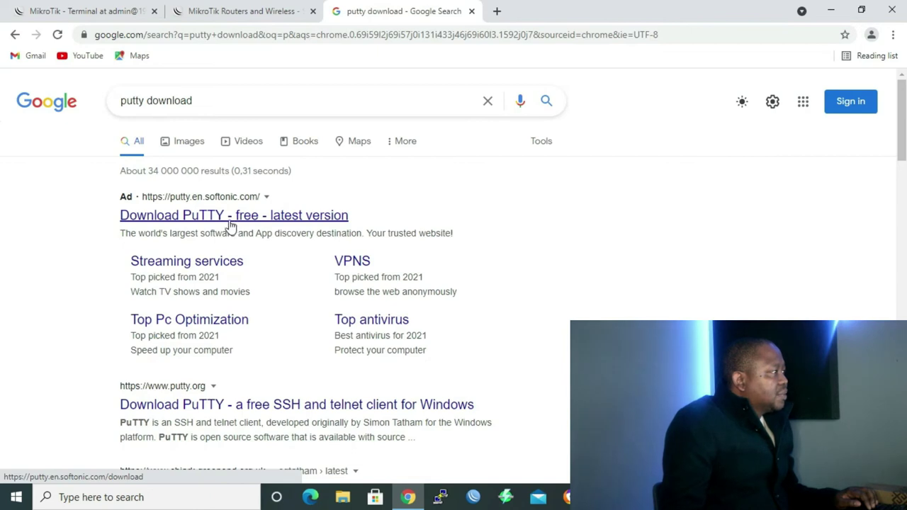
pyautogui.click(234, 215)
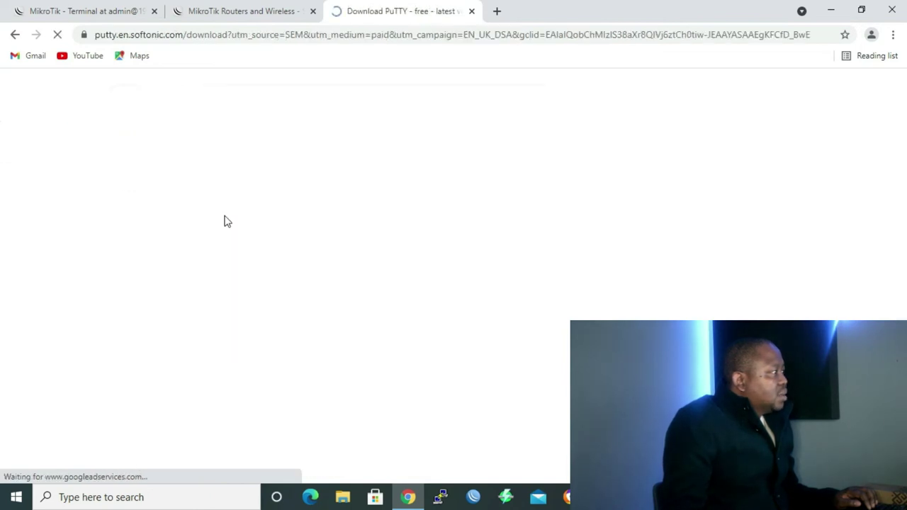
pyautogui.scroll(-5, 224, 221)
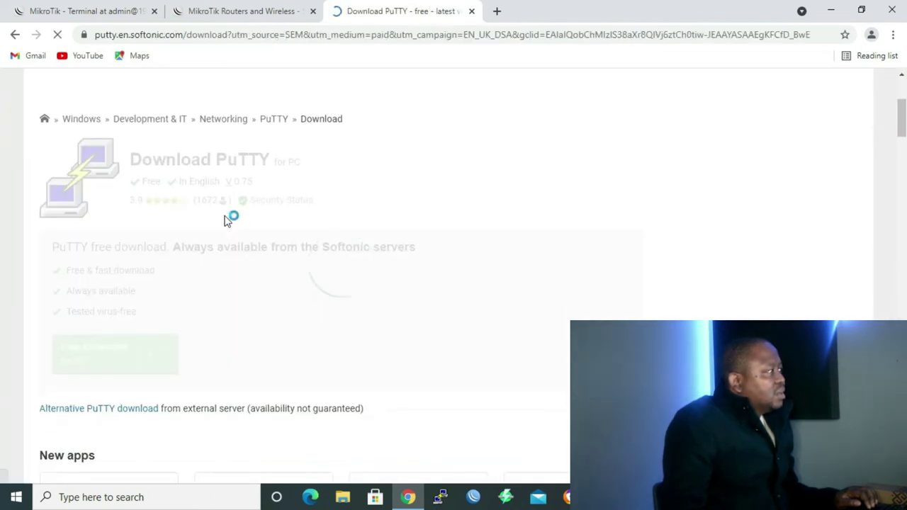
pyautogui.scroll(-1, 224, 221)
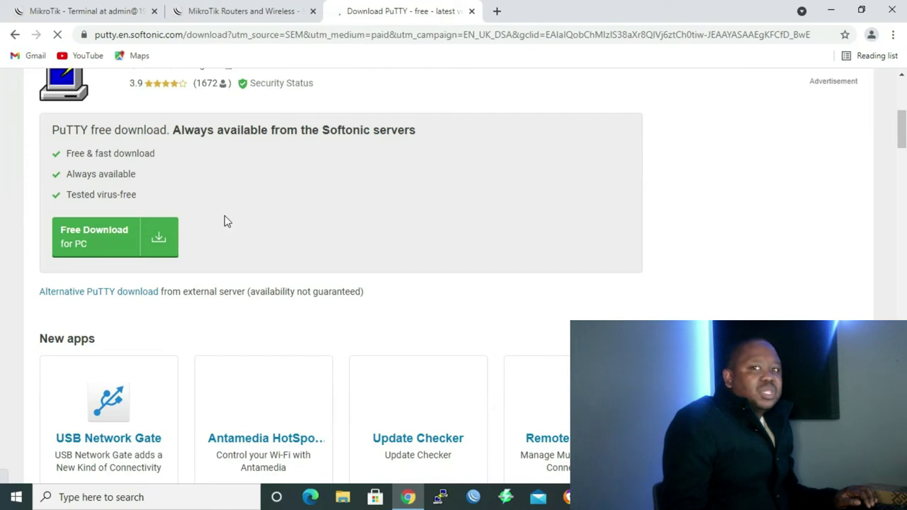
pyautogui.click(117, 242)
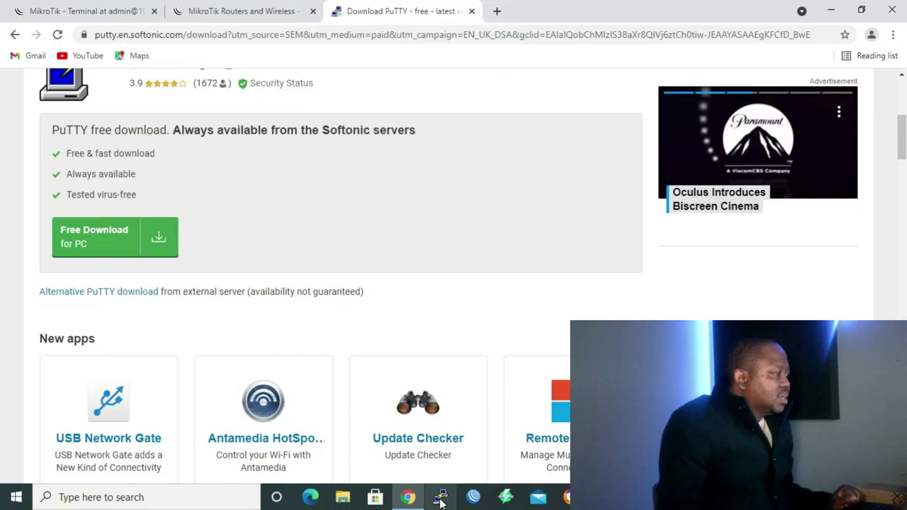
# Open a PuTTY Telnet session on port 23 to host 192.168.88.1.
pyautogui.click(440, 500)
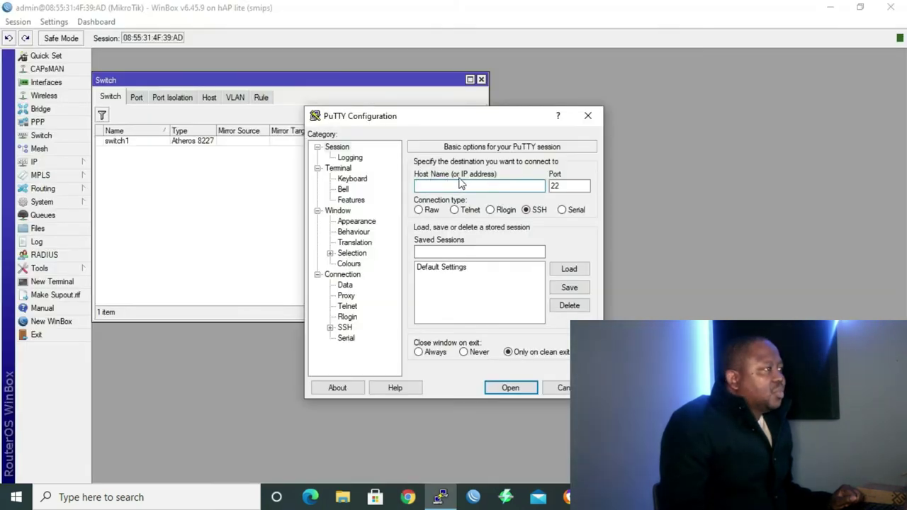
pyautogui.write('192.168.88.1')
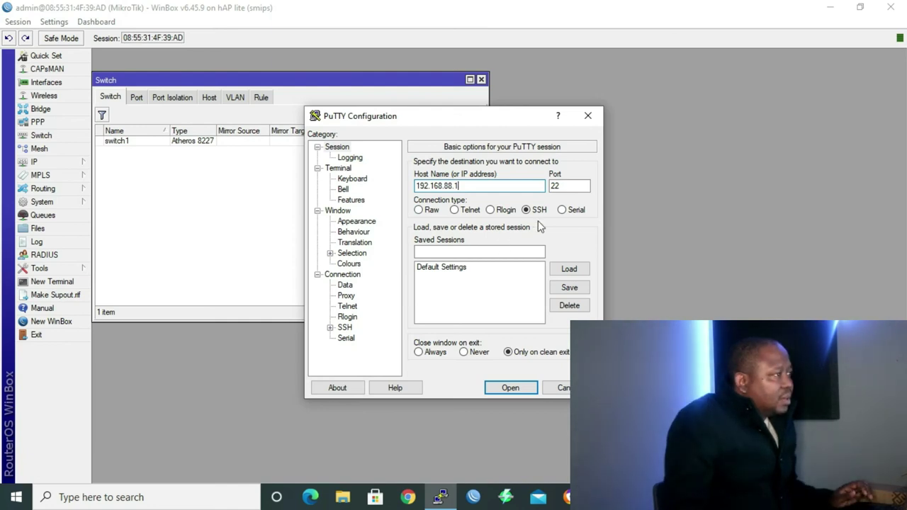
pyautogui.click(456, 209)
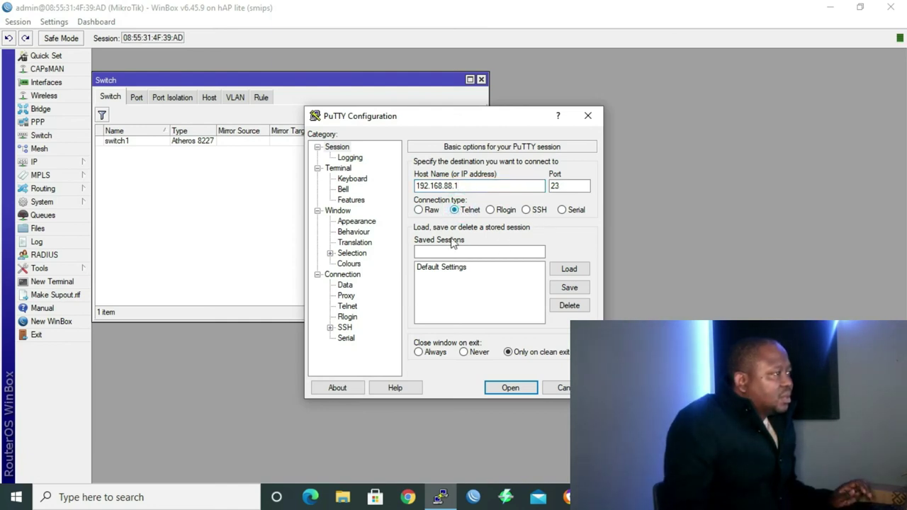
pyautogui.click(510, 389)
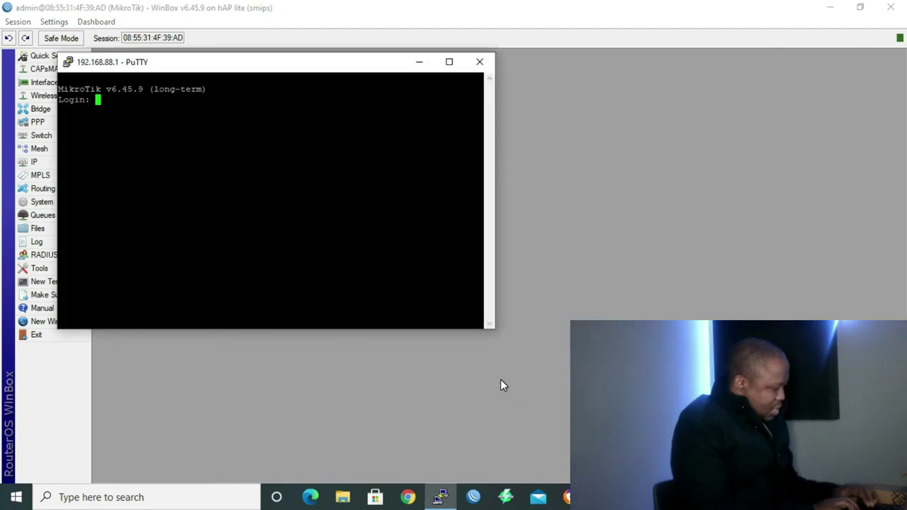
# Log in at the Telnet prompt with username admin.
pyautogui.press('Return')
pyautogui.press('Return')
pyautogui.write('admin')
pyautogui.press('Return')
pyautogui.press('Return')
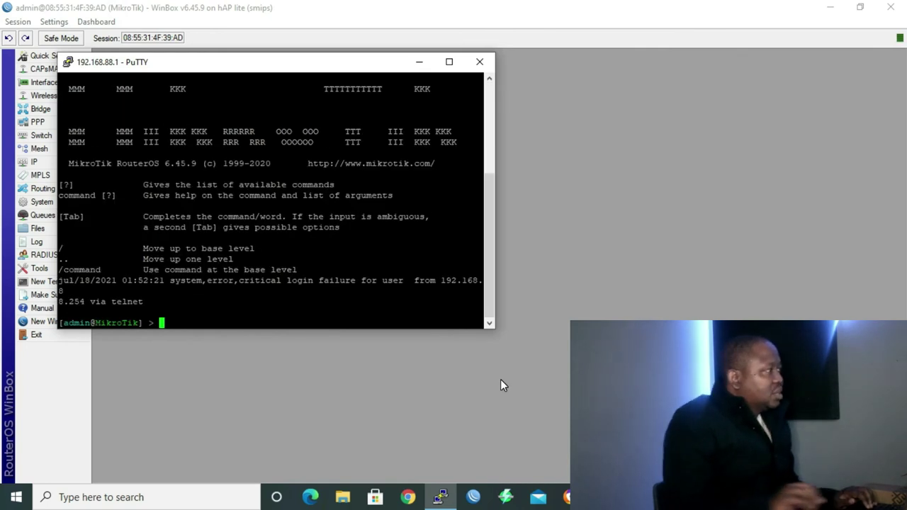